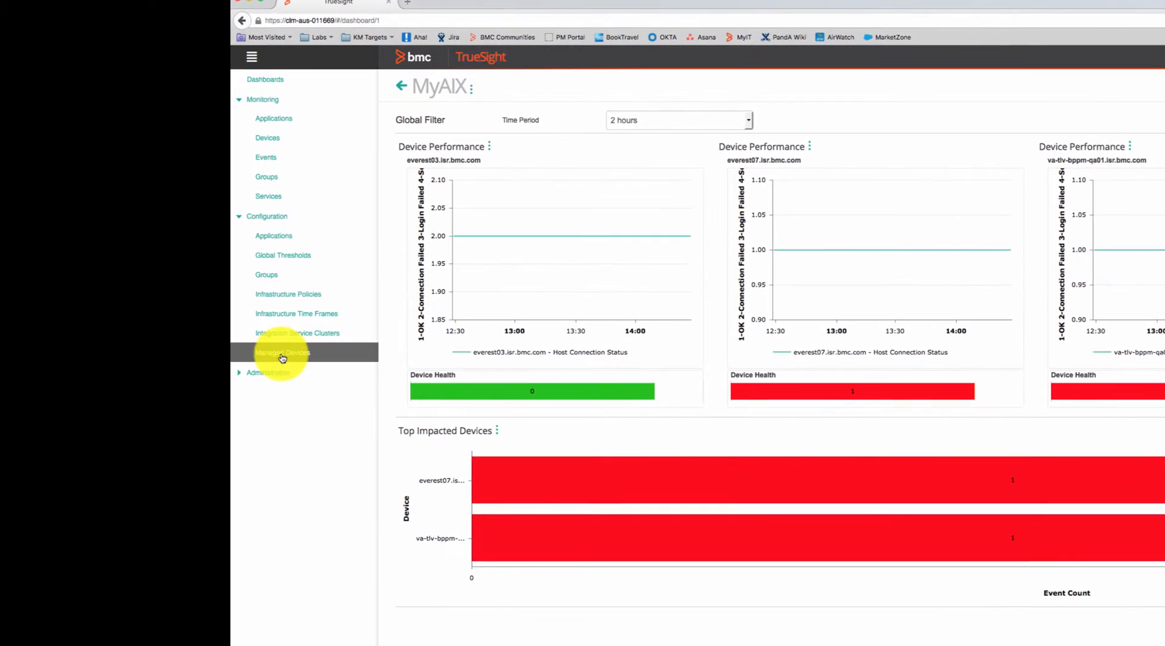
# Step: Open the PATROL agent query window for managed device clm-aus-015364:3181 and enlarge it
pyautogui.click(282, 358)
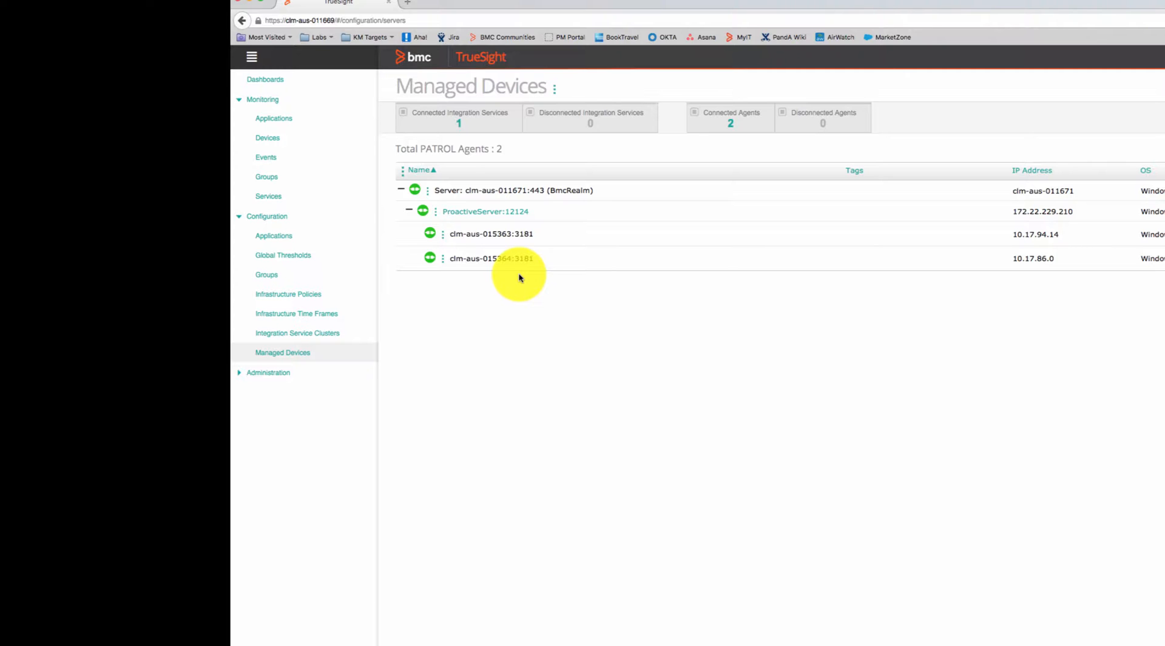
pyautogui.click(444, 260)
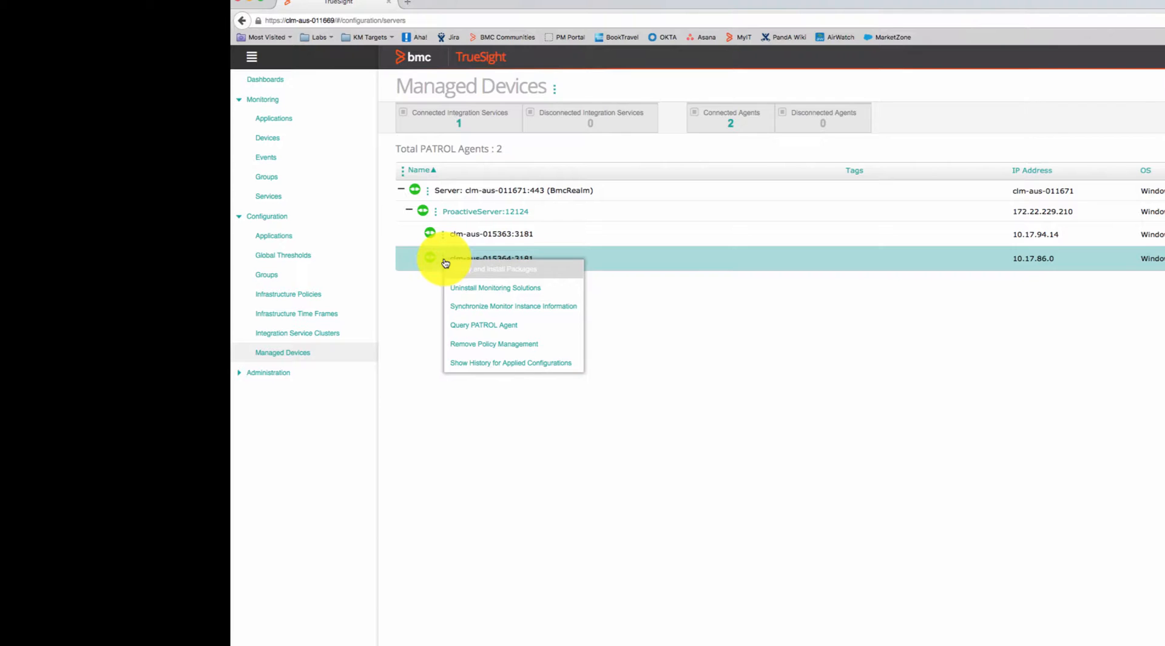
pyautogui.click(484, 328)
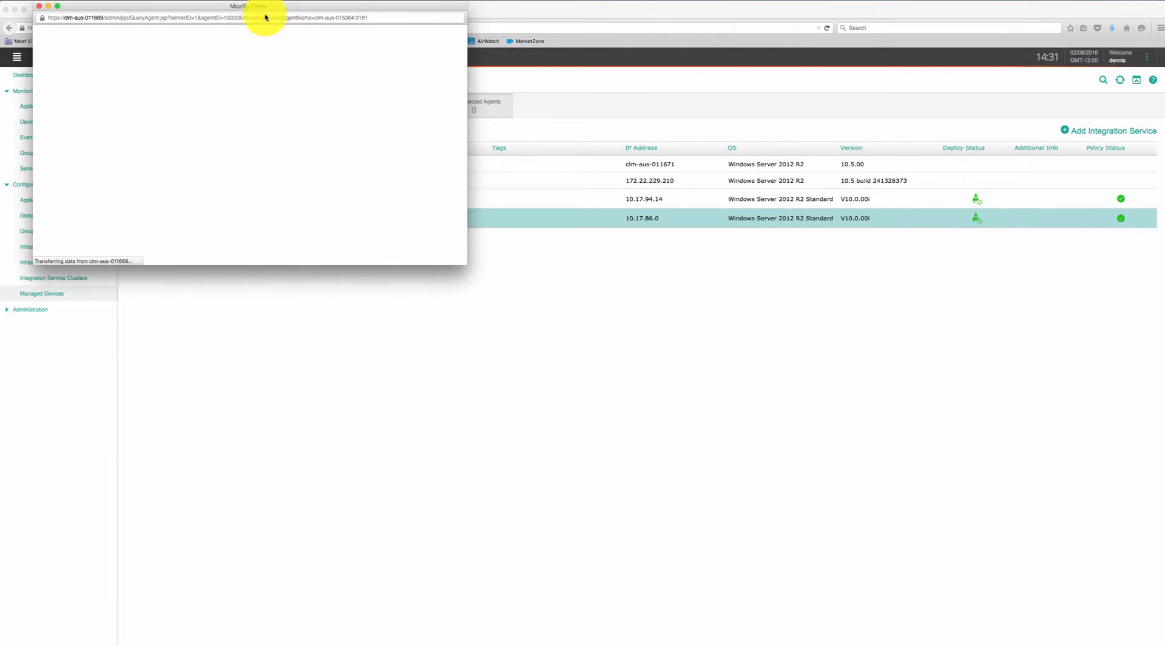
pyautogui.moveTo(263, 10); pyautogui.dragTo(327, 107)
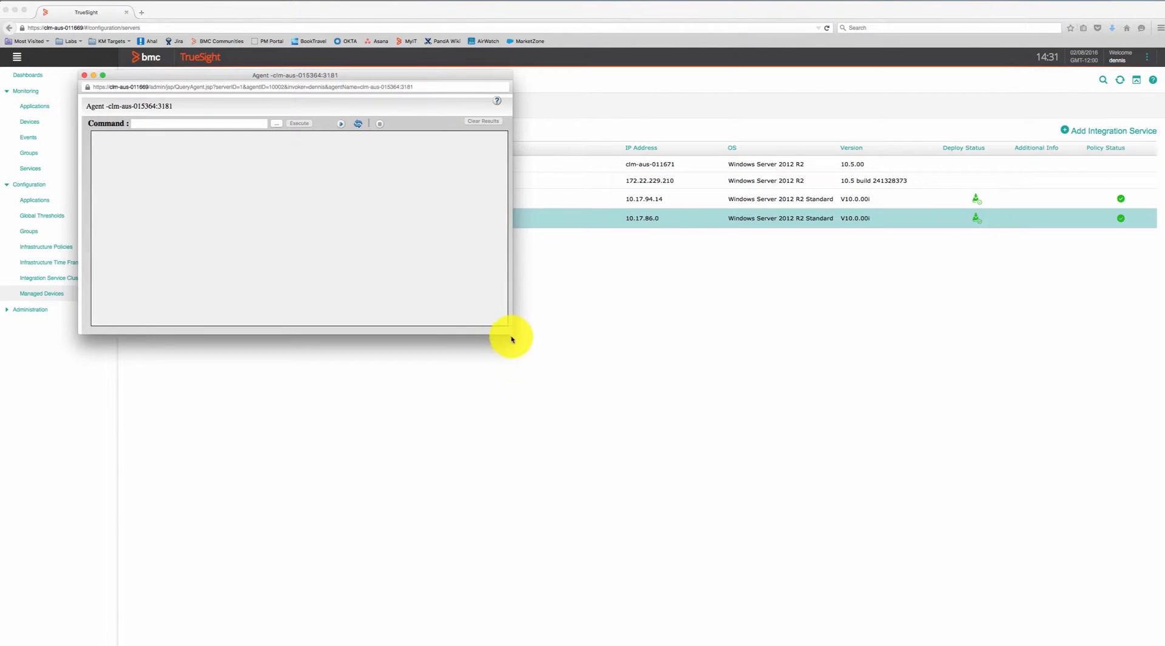
pyautogui.moveTo(511, 334); pyautogui.dragTo(628, 450)
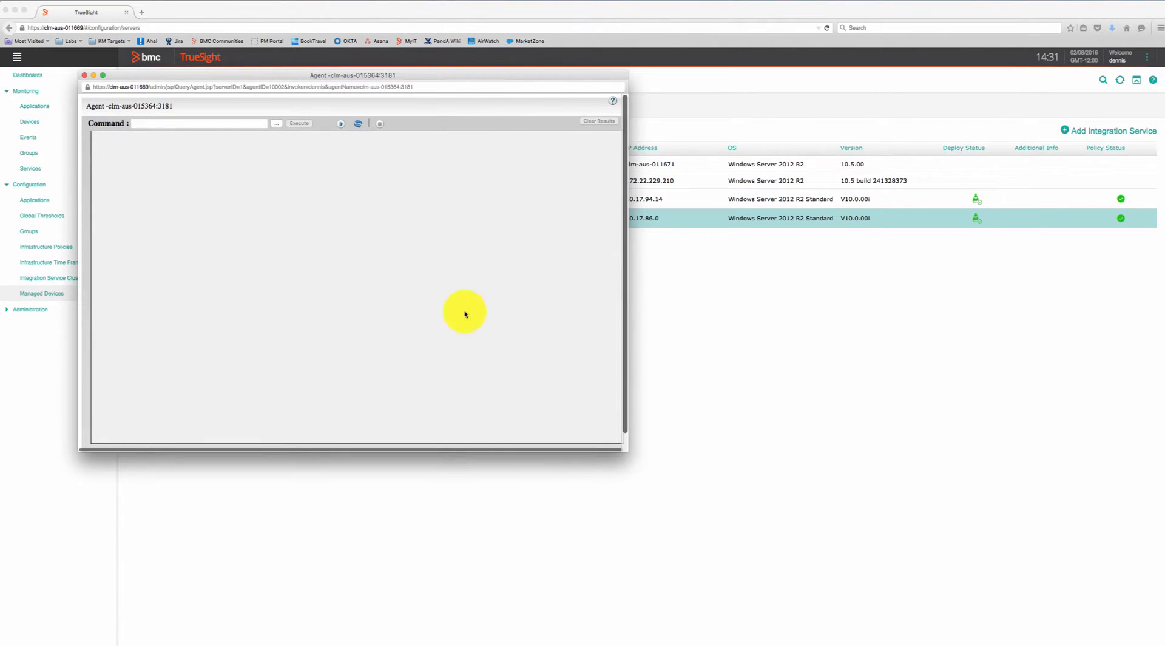
# Step: Run the predefined Active KMs command on the agent
pyautogui.click(277, 124)
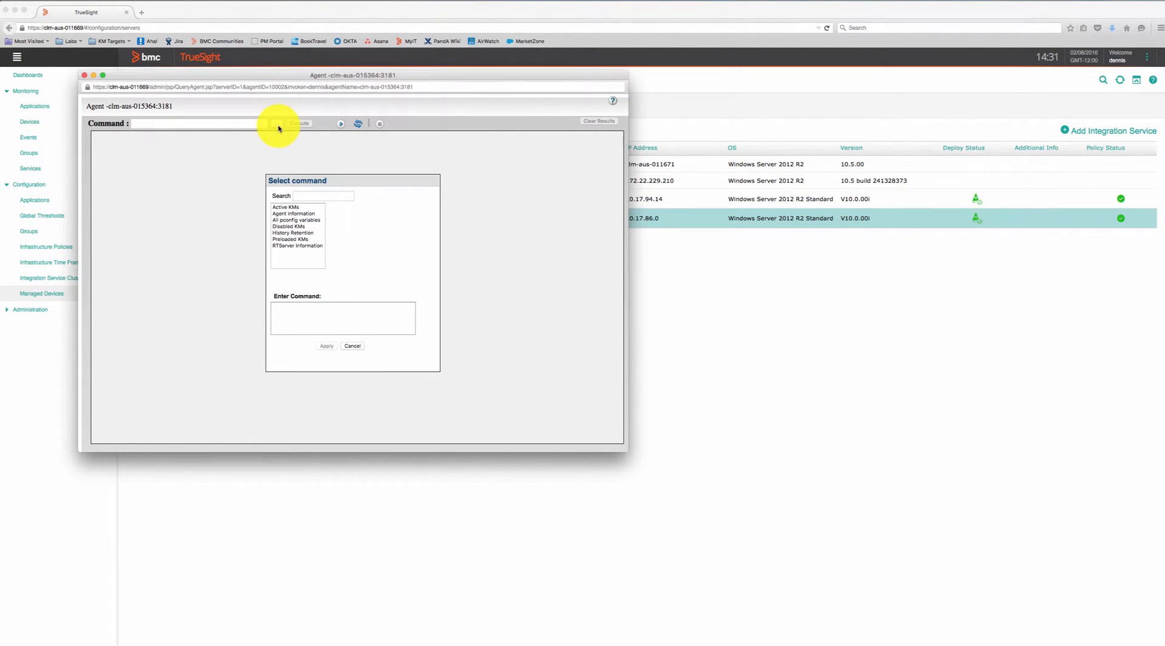
pyautogui.click(282, 208)
pyautogui.click(329, 346)
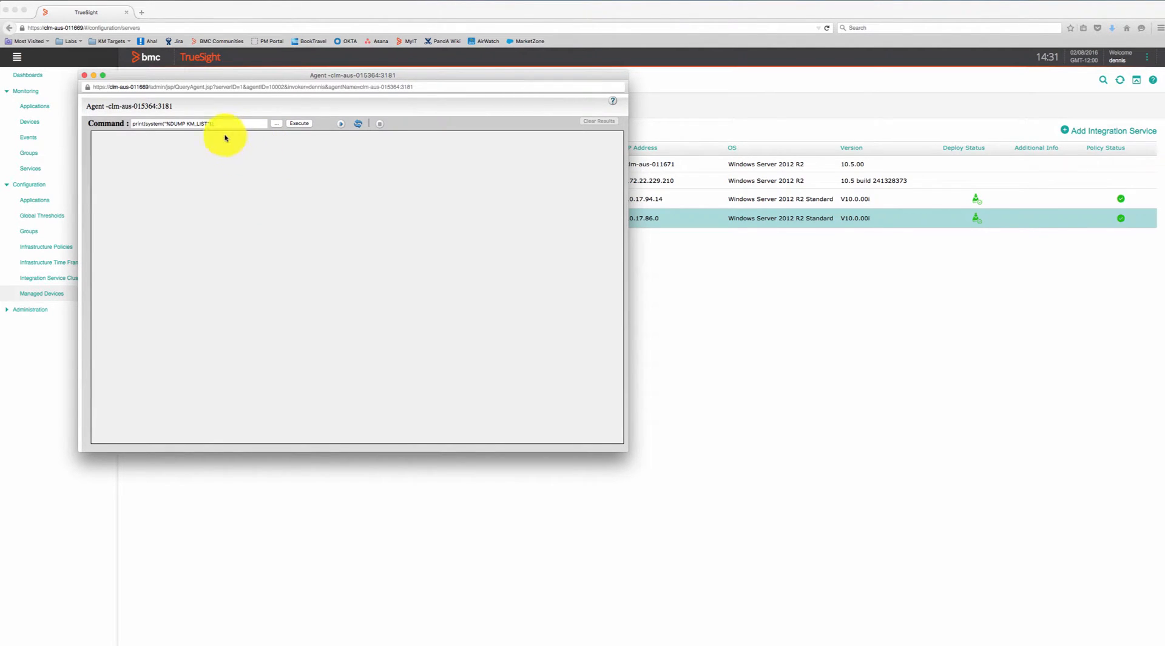
pyautogui.click(298, 124)
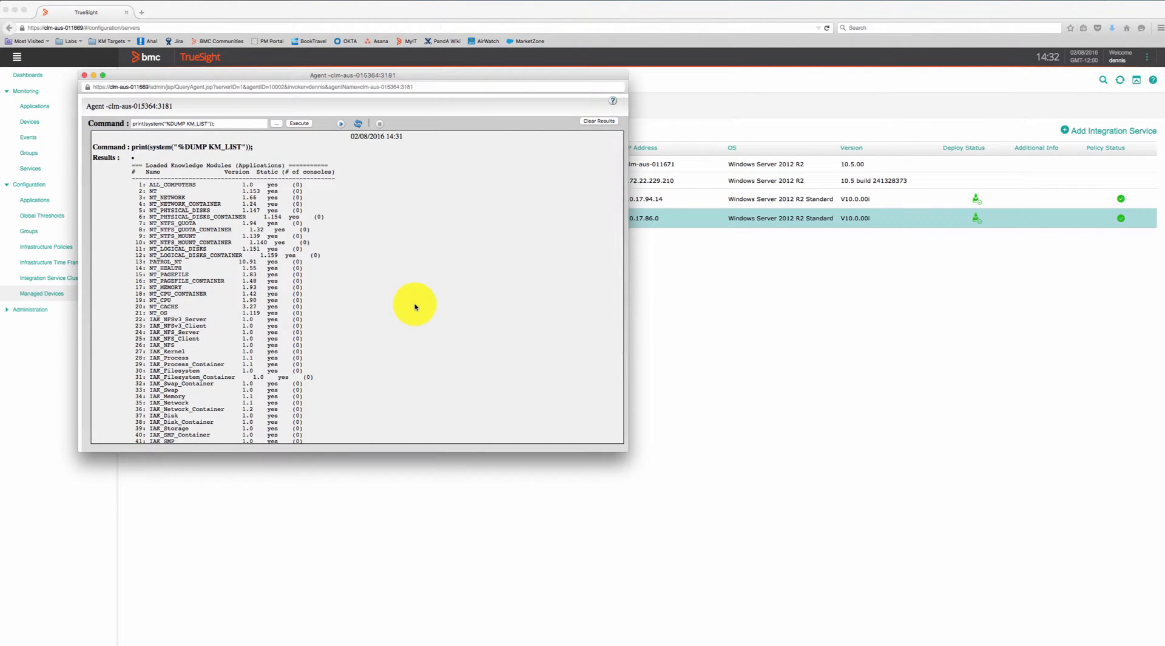
# Step: Check the end of the loaded KM list, highlight the IAK_AIX_OS entry and close the query window
pyautogui.scroll(-5, 415, 306)
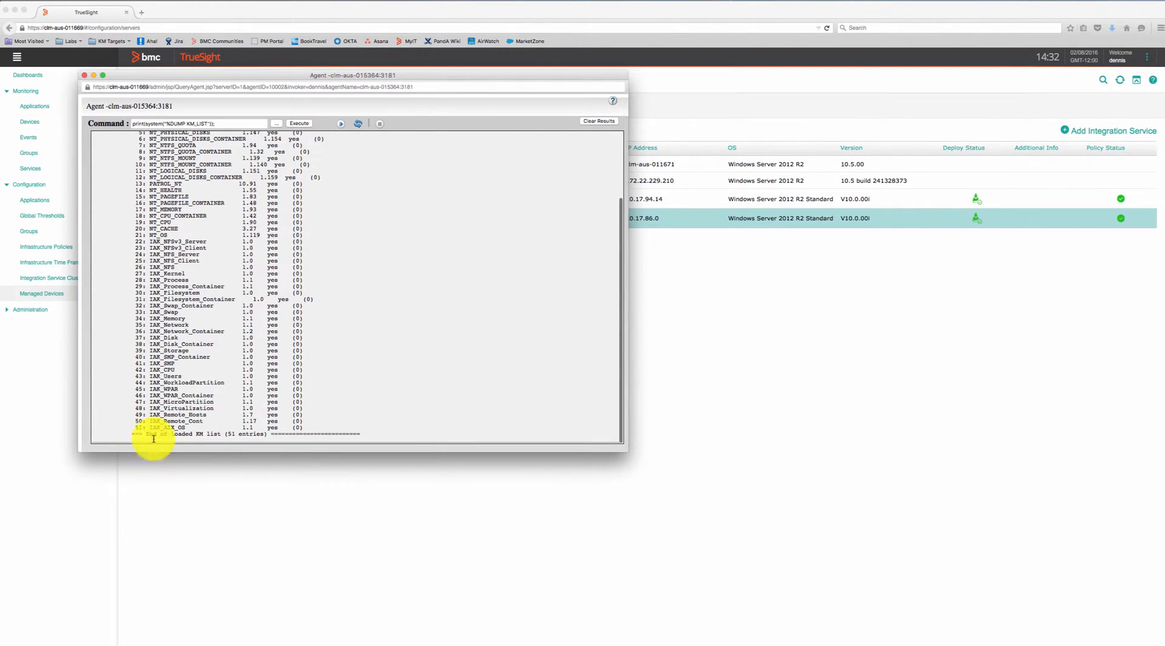
pyautogui.moveTo(146, 430); pyautogui.dragTo(212, 427)
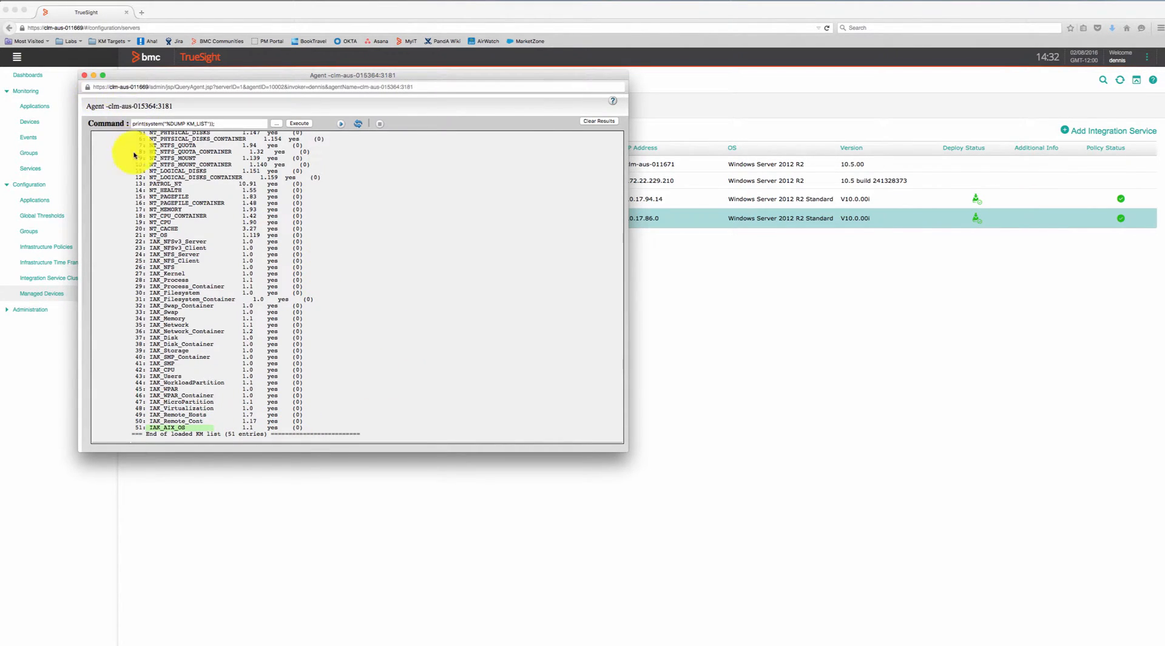
pyautogui.click(84, 76)
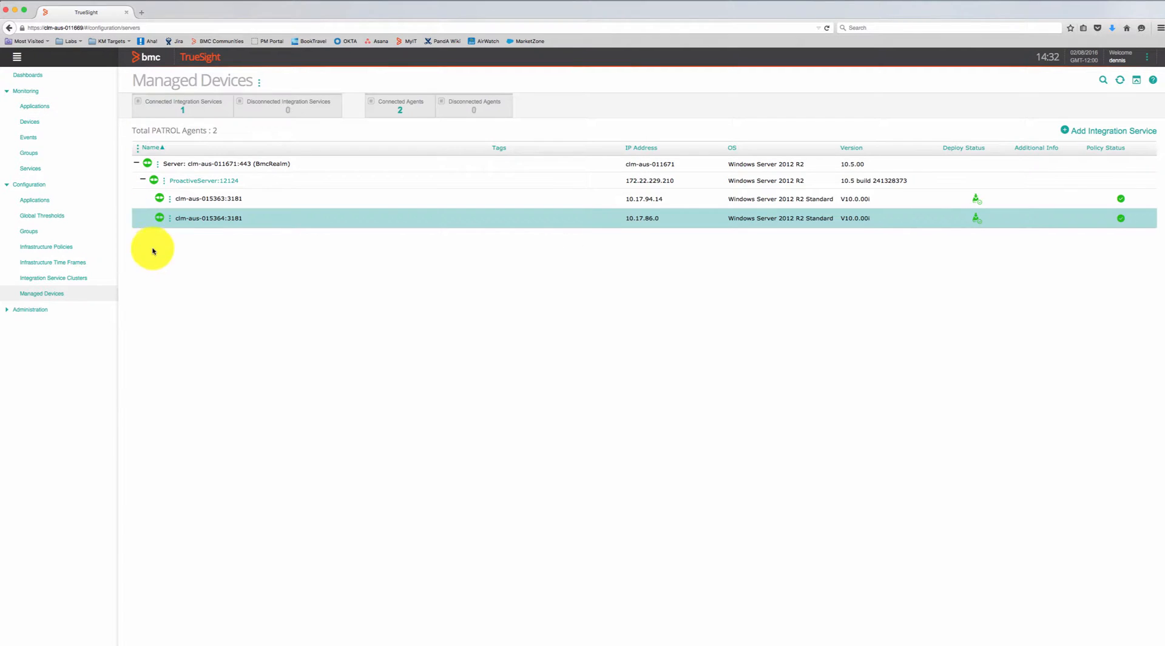
# Step: Open the AIX remote infrastructure policy for editing
pyautogui.click(69, 250)
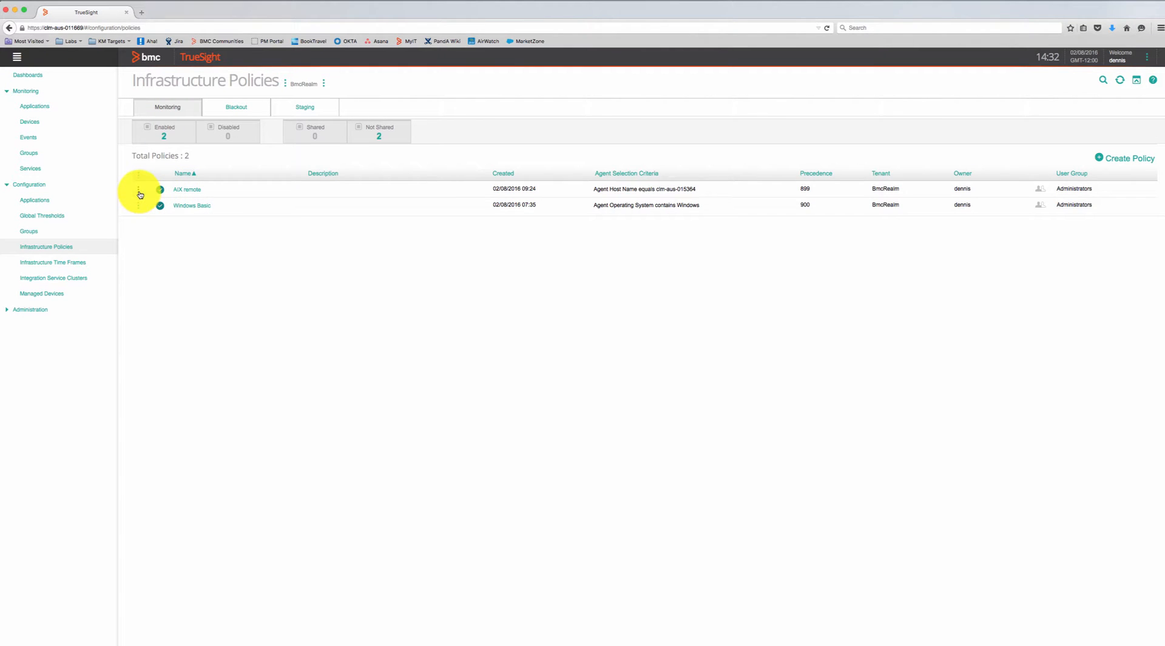
pyautogui.click(139, 194)
pyautogui.click(156, 202)
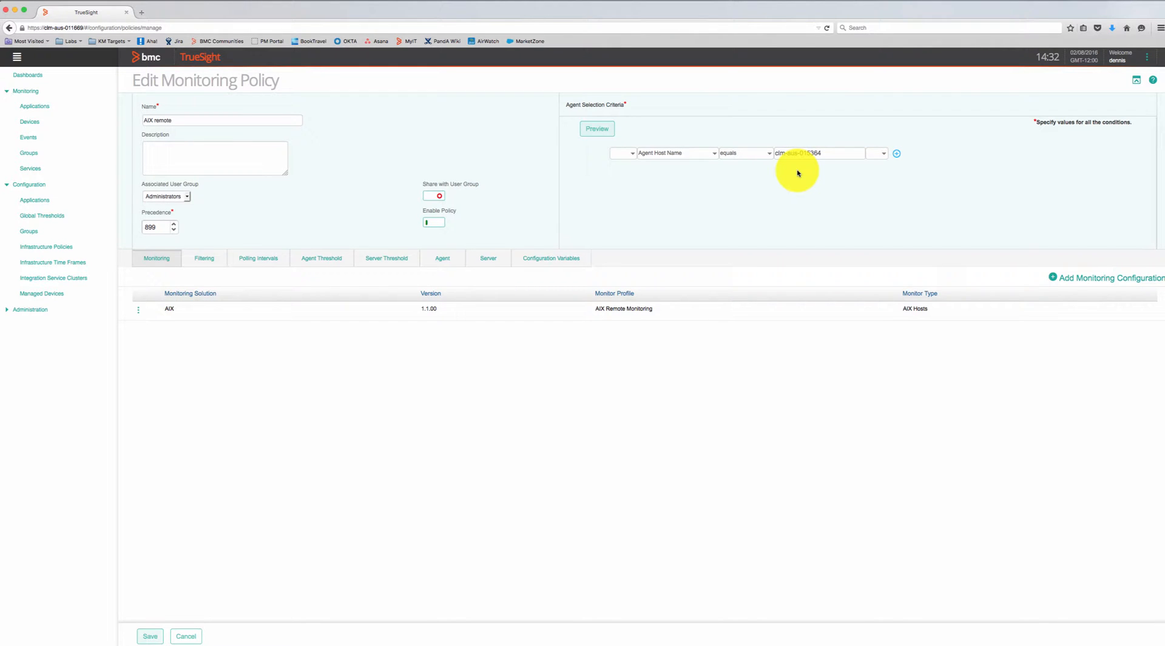
# Step: Open the policy's AIX monitoring configuration and the remote host configuration of everest07.isr.bmc.com
pyautogui.click(138, 309)
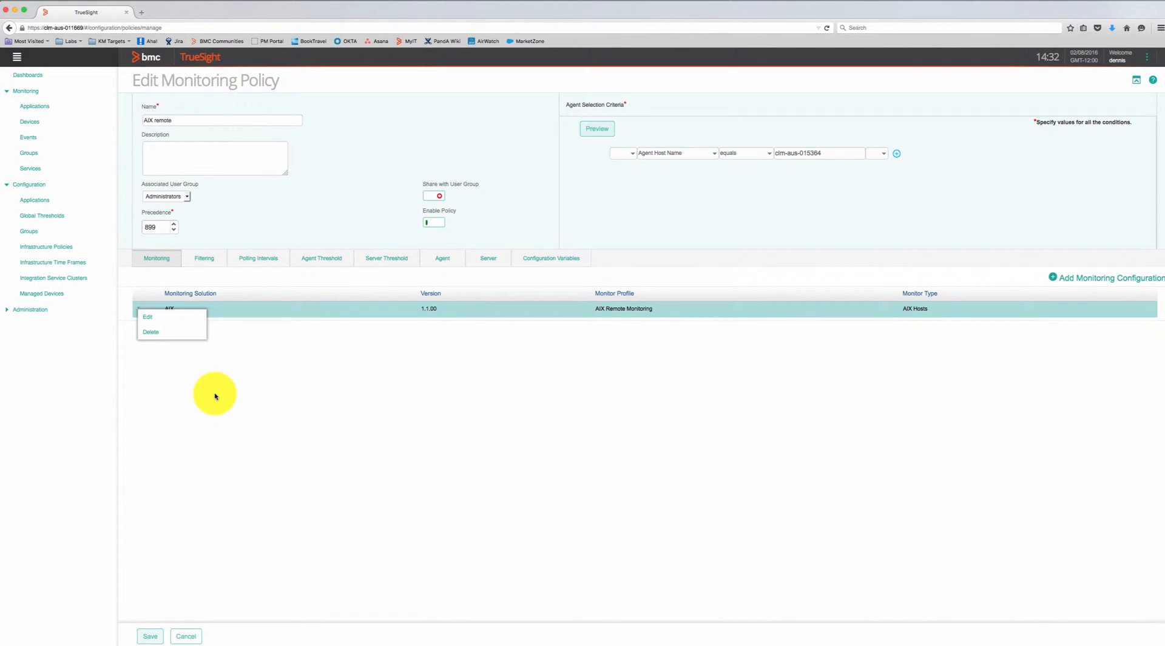
pyautogui.click(158, 318)
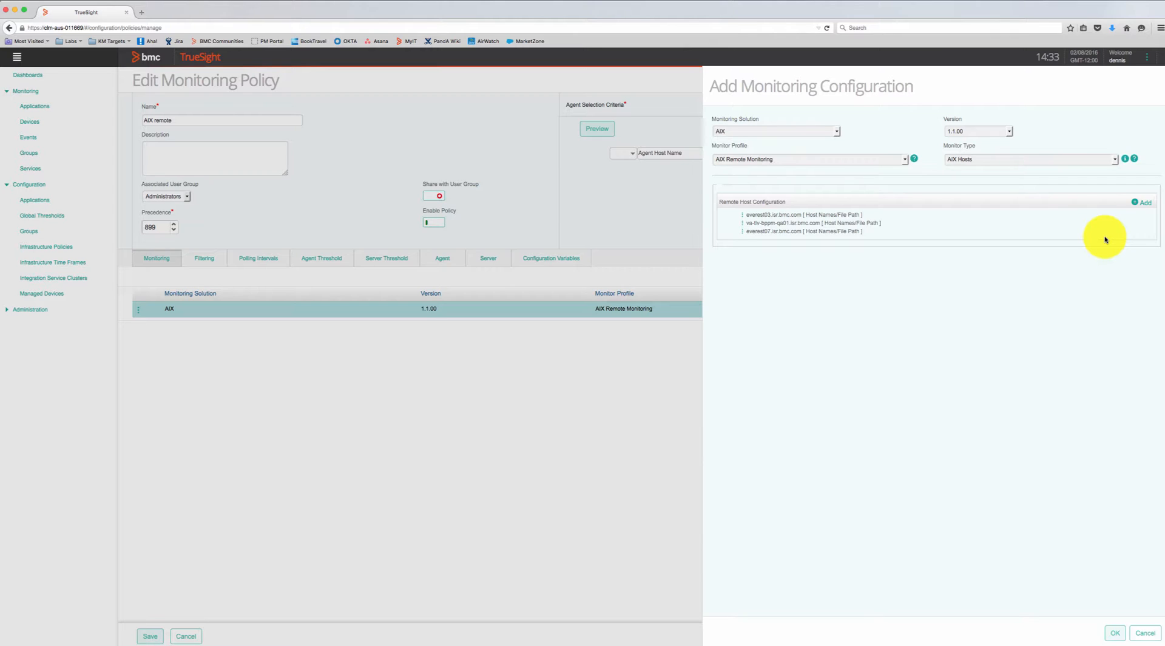
pyautogui.click(743, 234)
pyautogui.click(751, 257)
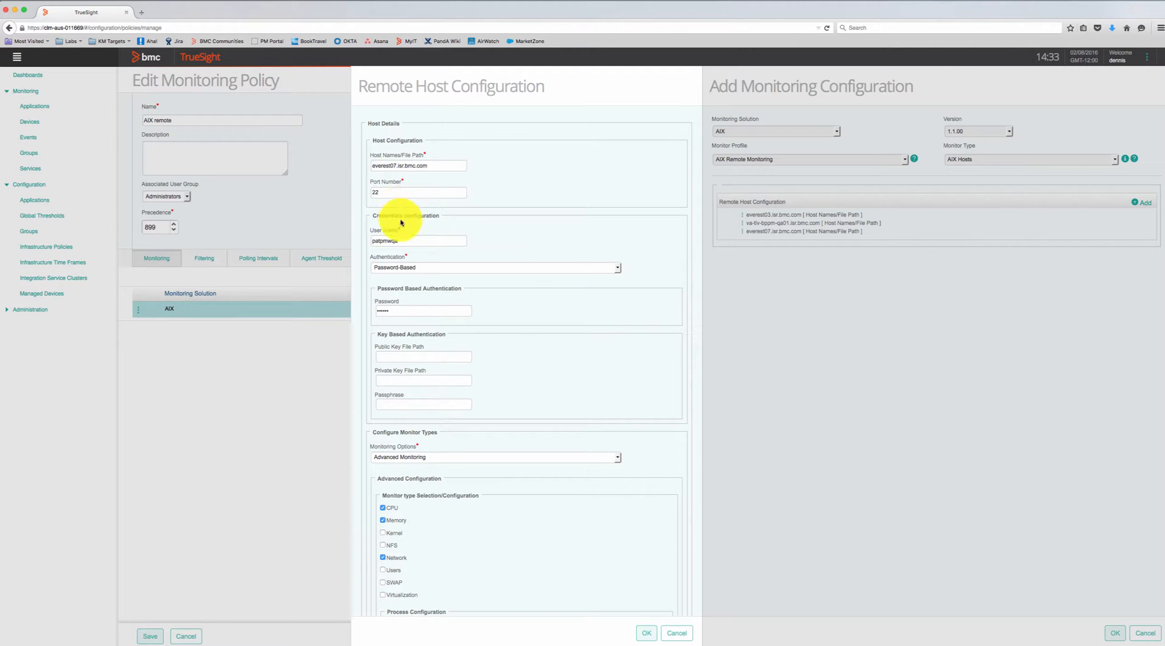
# Step: Examine the remote host's credentials, the available monitoring options and the advanced monitor type selection
pyautogui.scroll(-3, 546, 346)
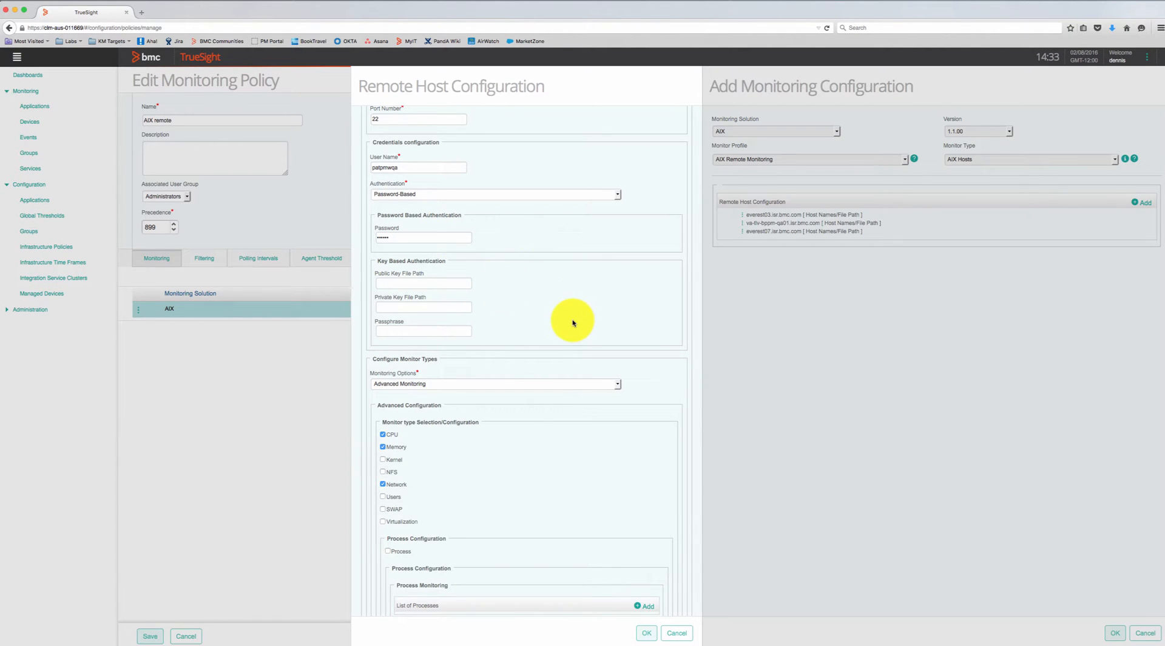
pyautogui.scroll(-10, 574, 322)
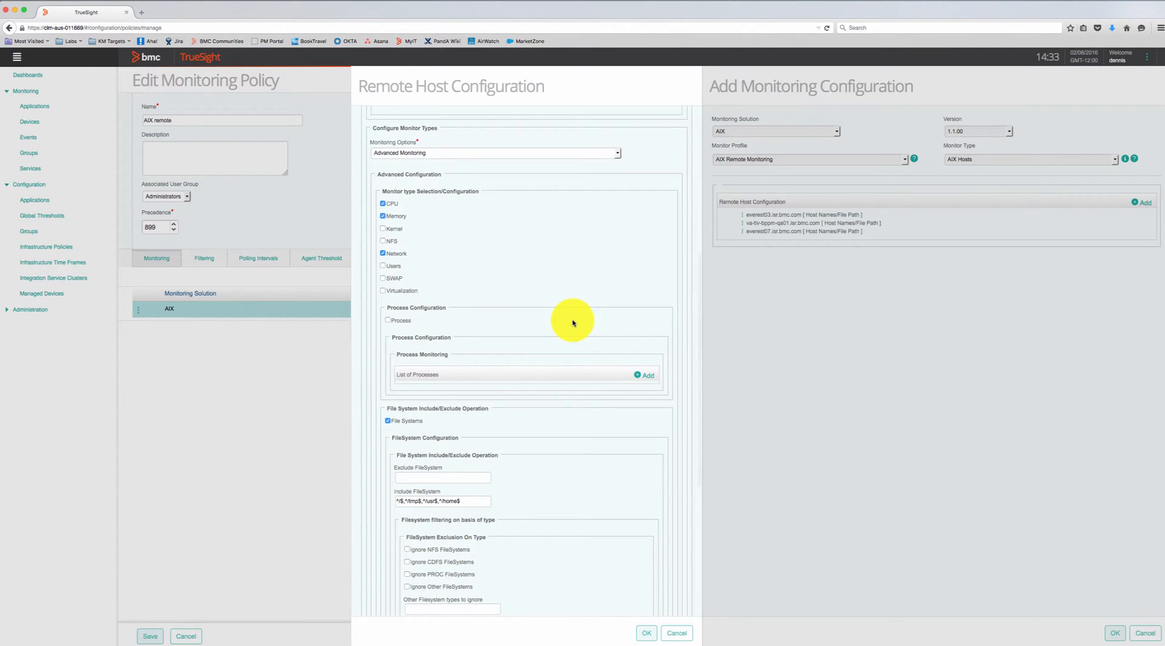
pyautogui.click(552, 158)
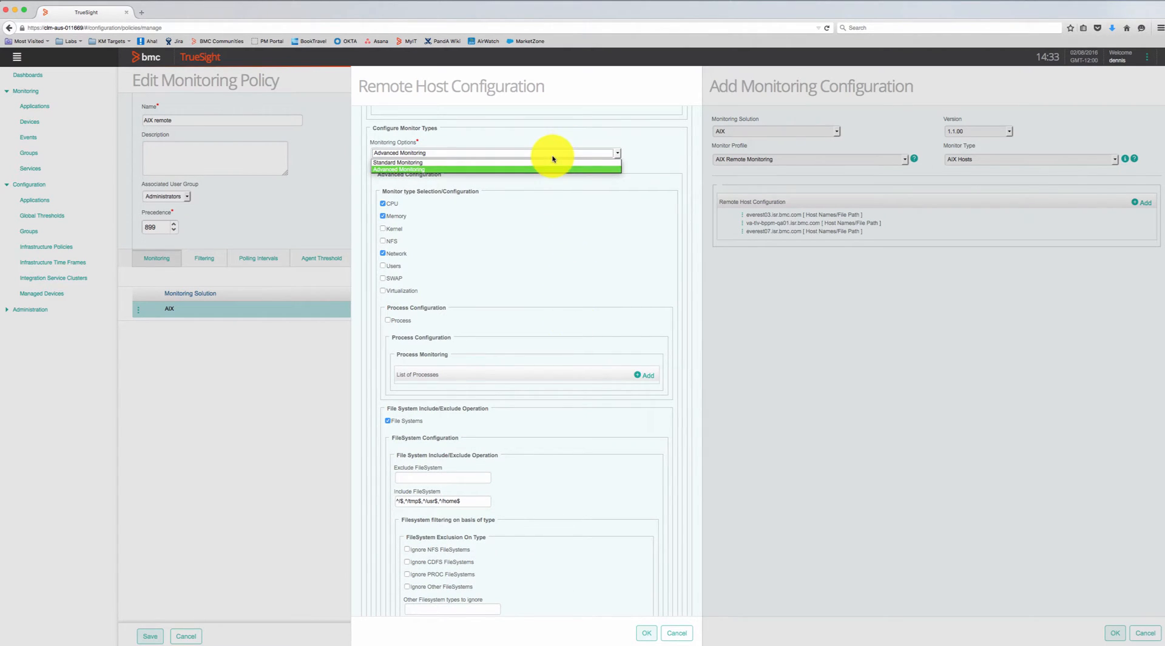
pyautogui.click(672, 159)
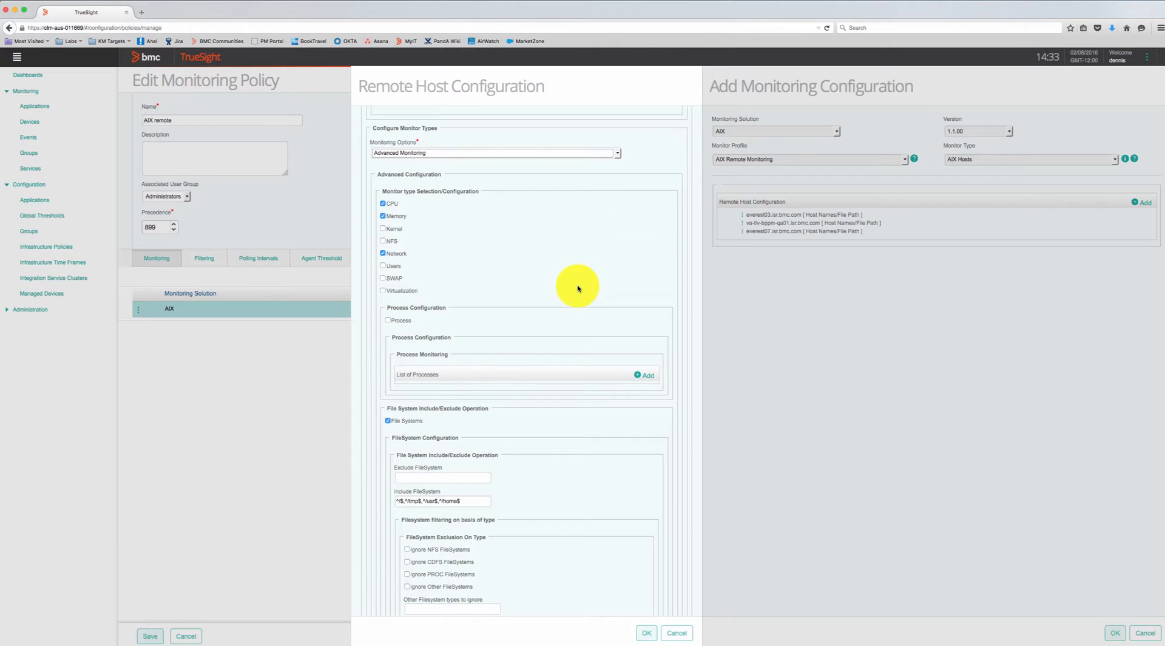
pyautogui.scroll(-2, 508, 278)
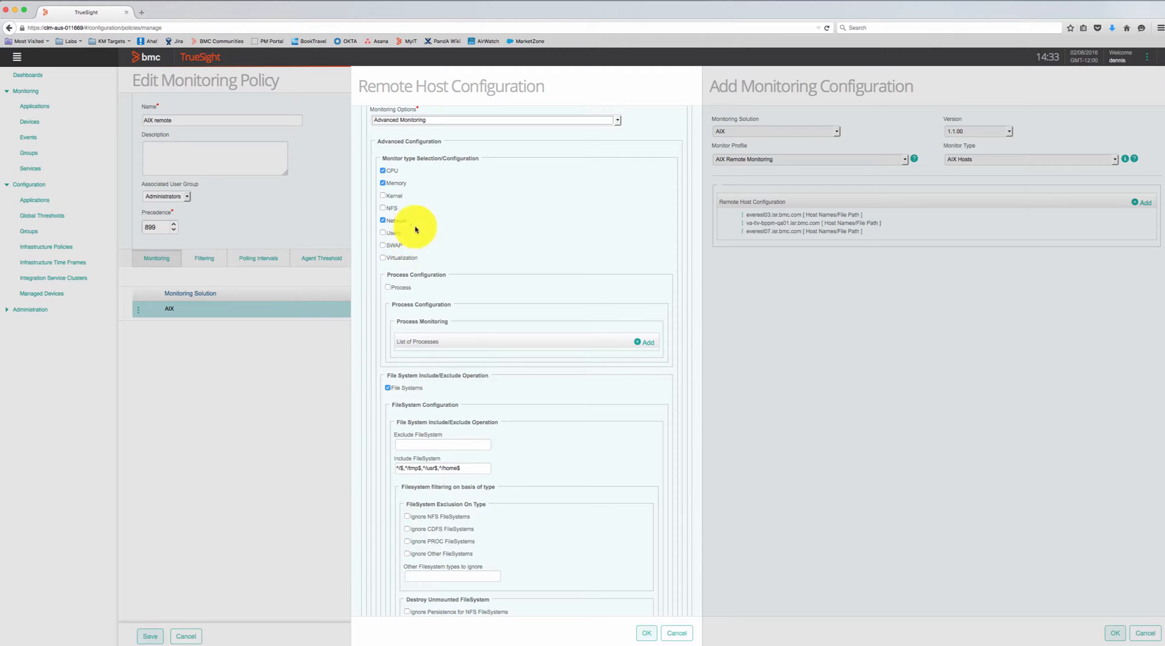
pyautogui.scroll(-1, 549, 301)
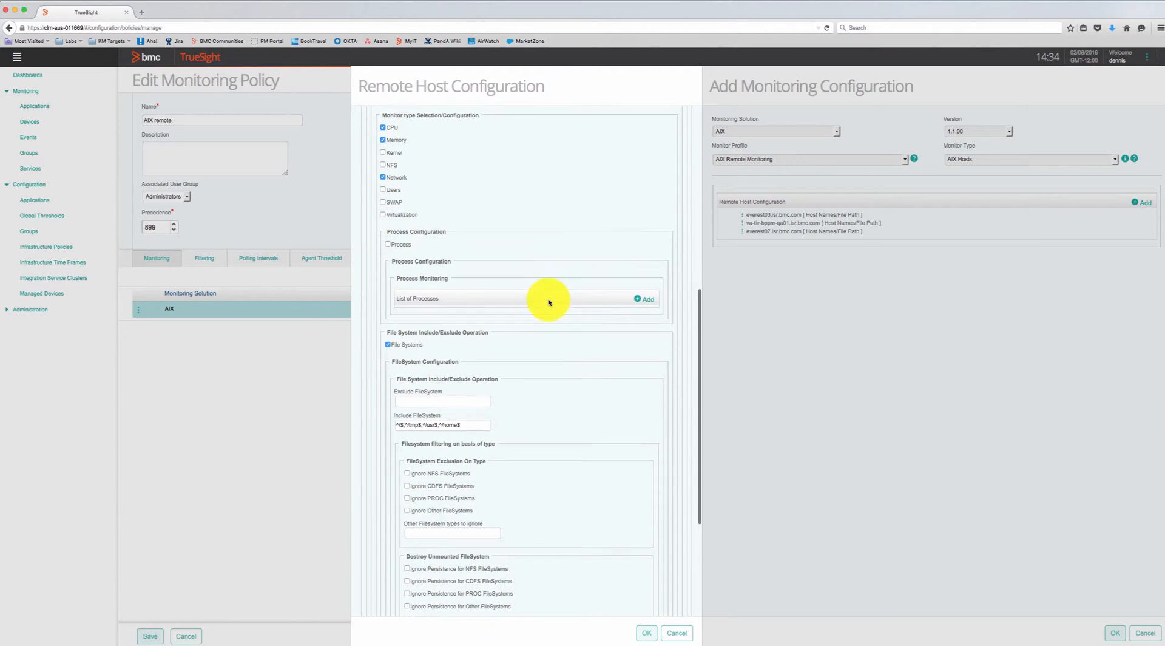
# Step: View the form for adding a monitored process without adding one, and review the file system and disk filtering settings
pyautogui.click(640, 295)
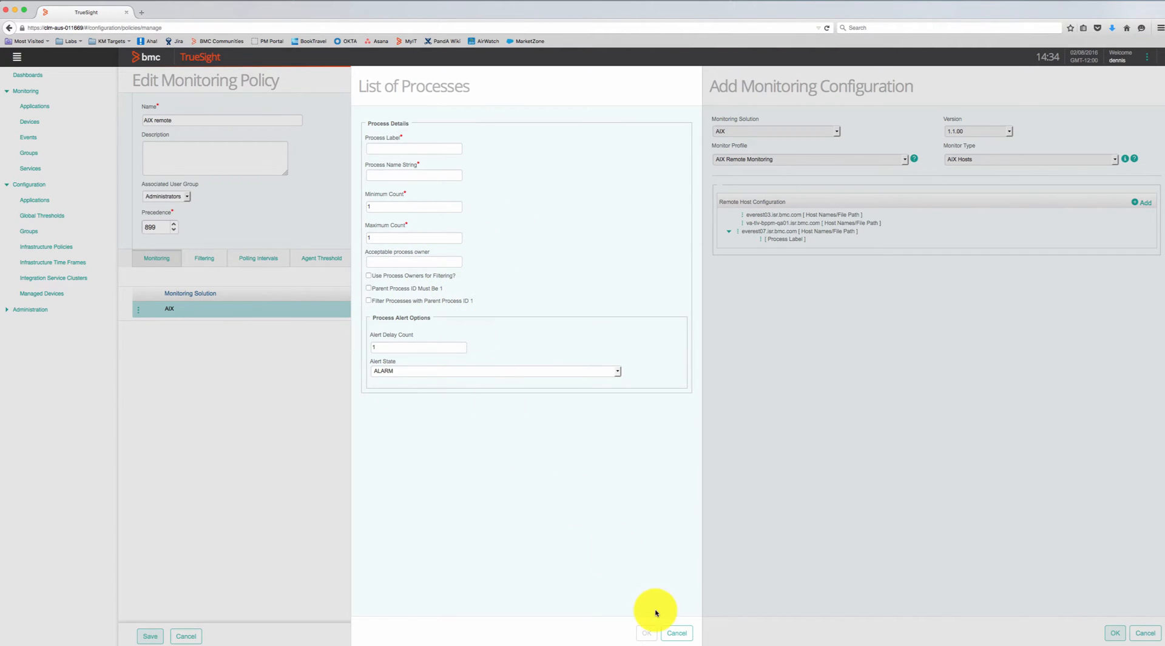
pyautogui.click(681, 635)
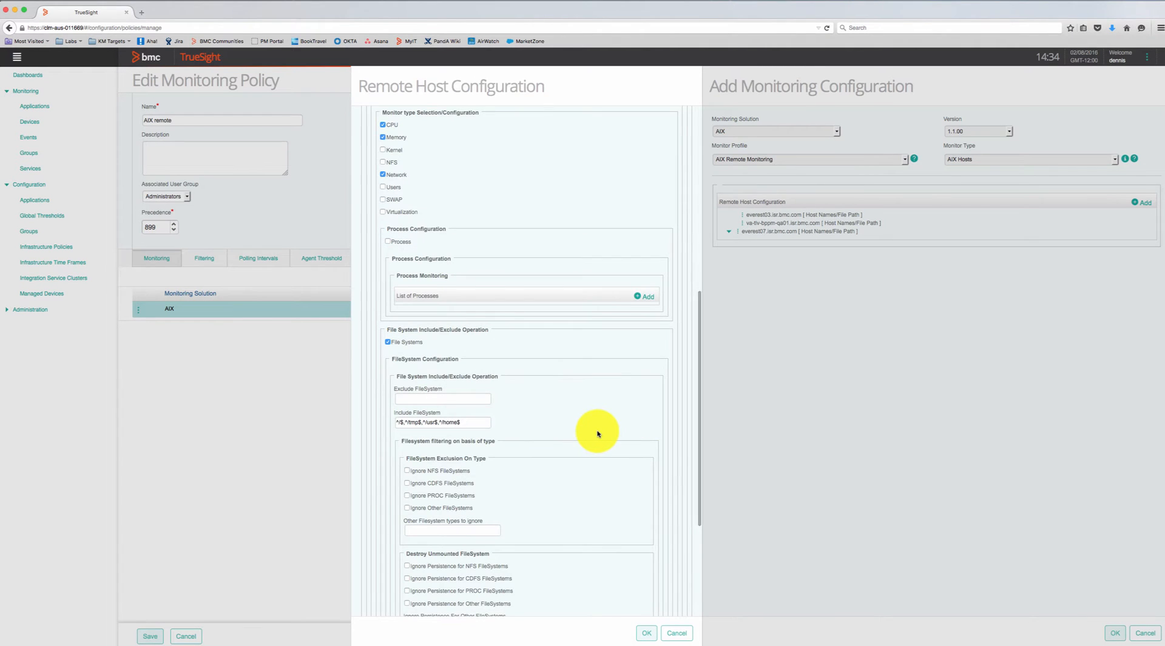
pyautogui.scroll(-5, 594, 432)
pyautogui.scroll(-3, 598, 433)
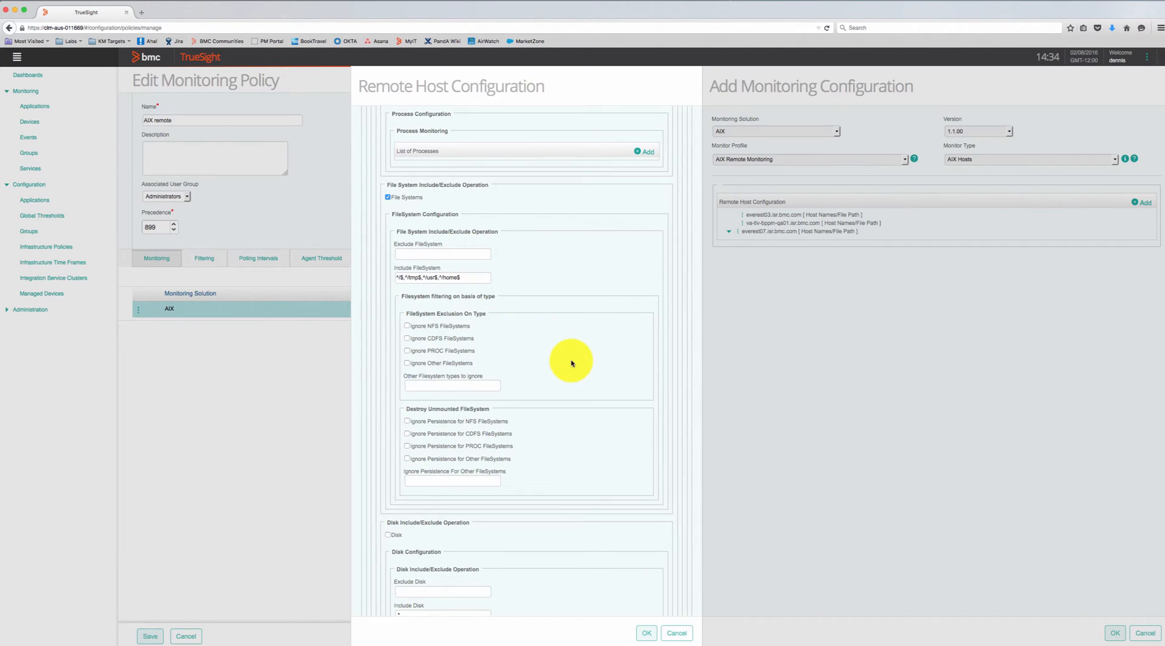
pyautogui.scroll(-2, 562, 352)
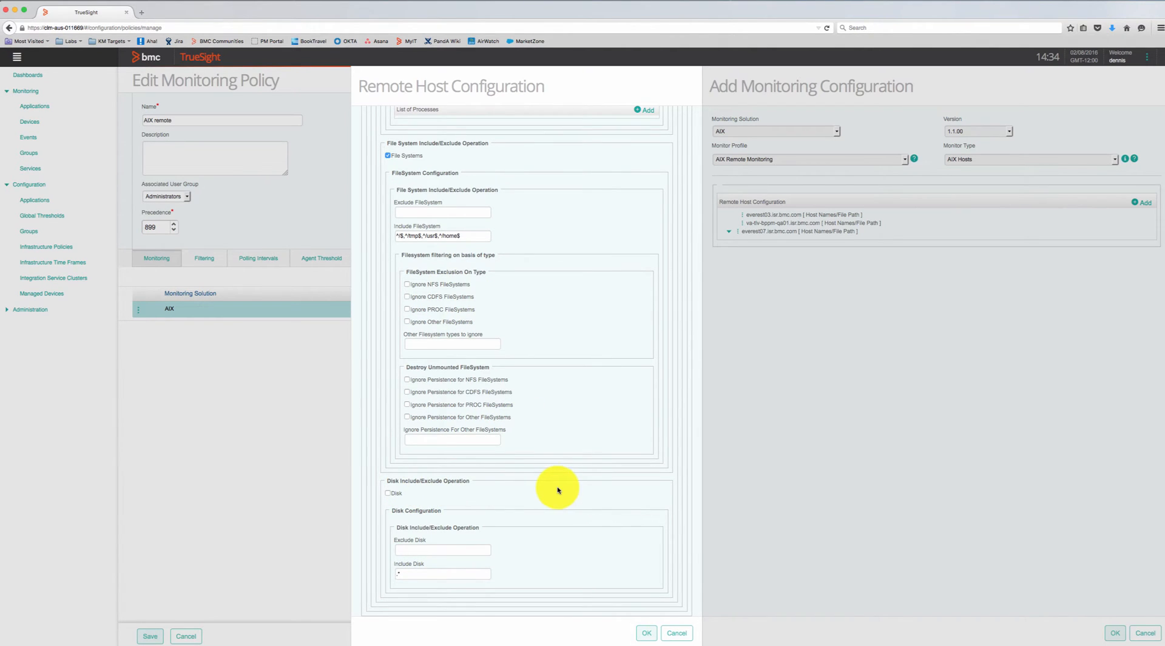
# Step: Leave the host configuration, the monitoring configuration and the AIX remote policy without saving anything
pyautogui.click(680, 633)
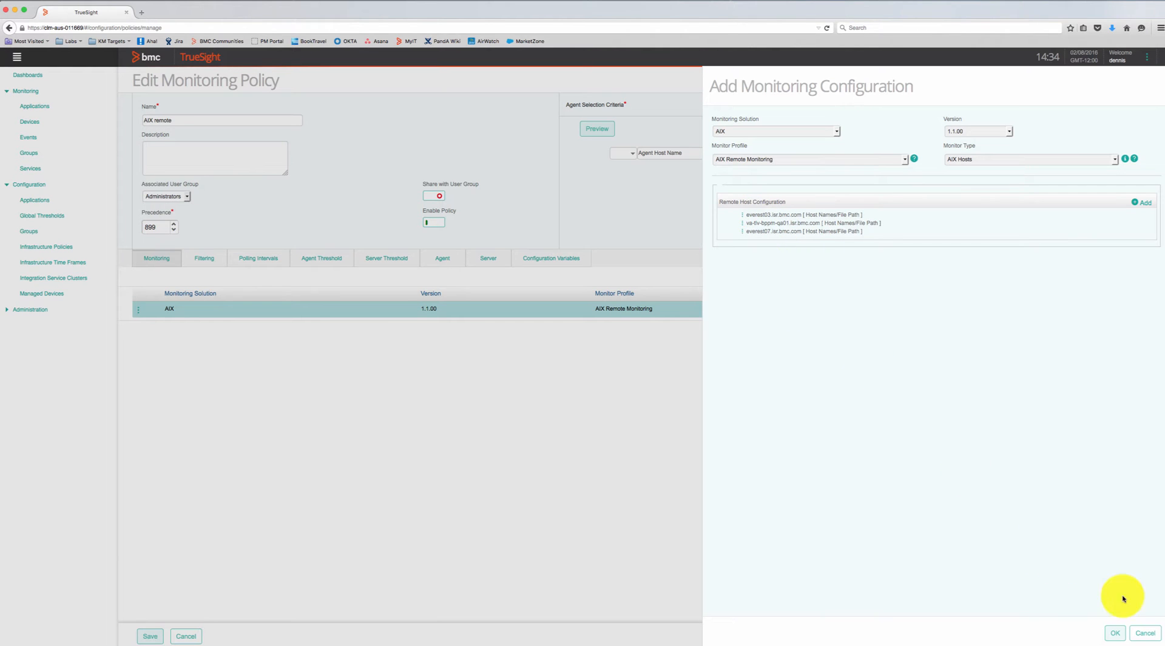
pyautogui.click(1144, 635)
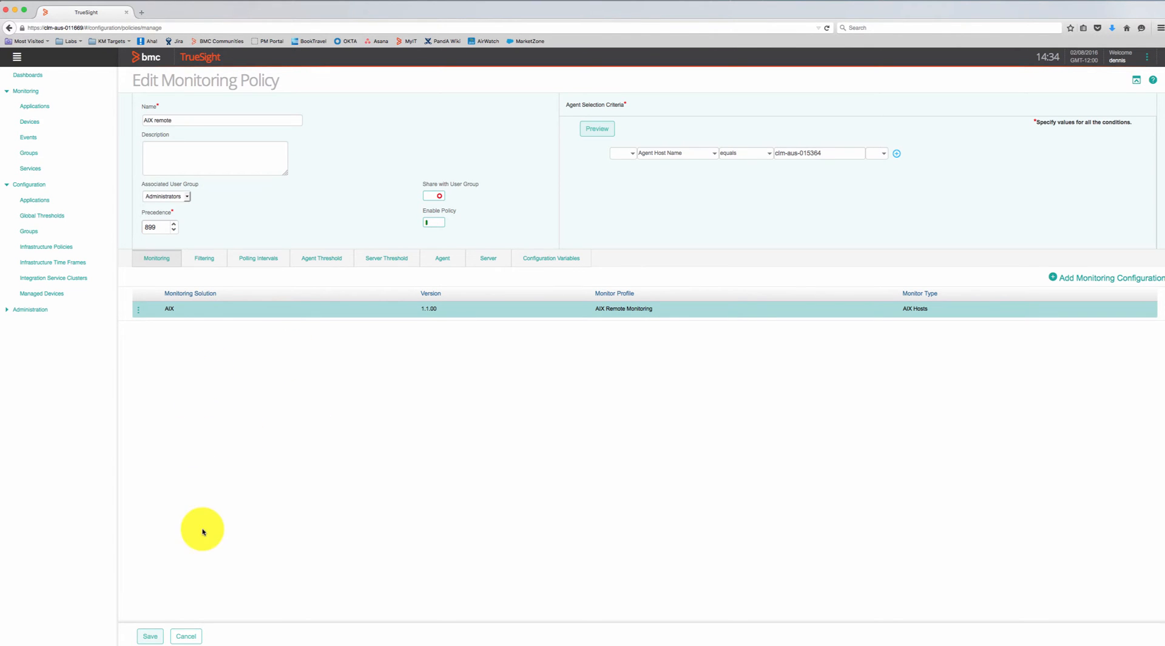
pyautogui.click(191, 637)
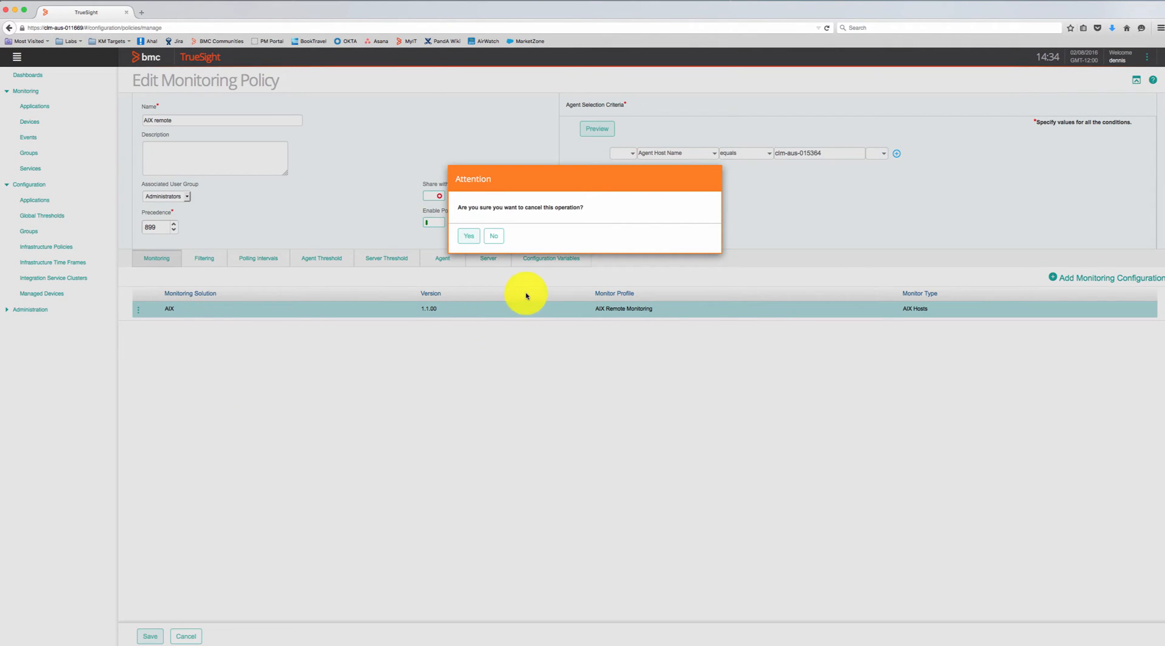
pyautogui.click(468, 231)
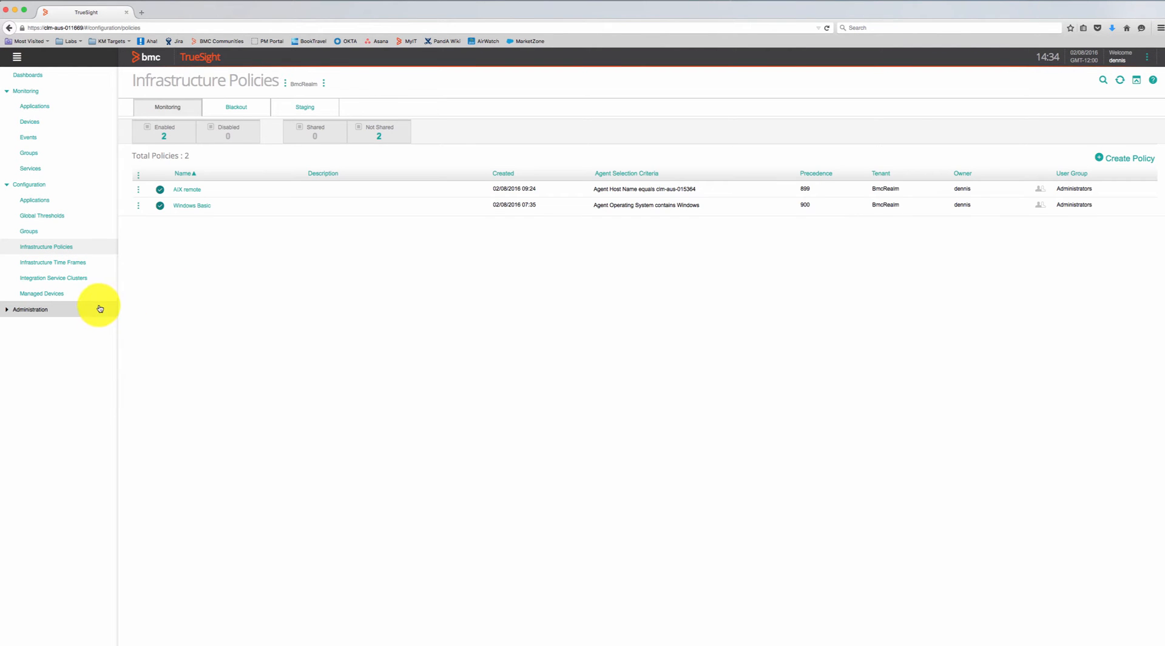
# Step: Open the device details of everest07.isr.bmc.com and expand its AIX Hosts monitors down to the AIX OS components
pyautogui.click(33, 122)
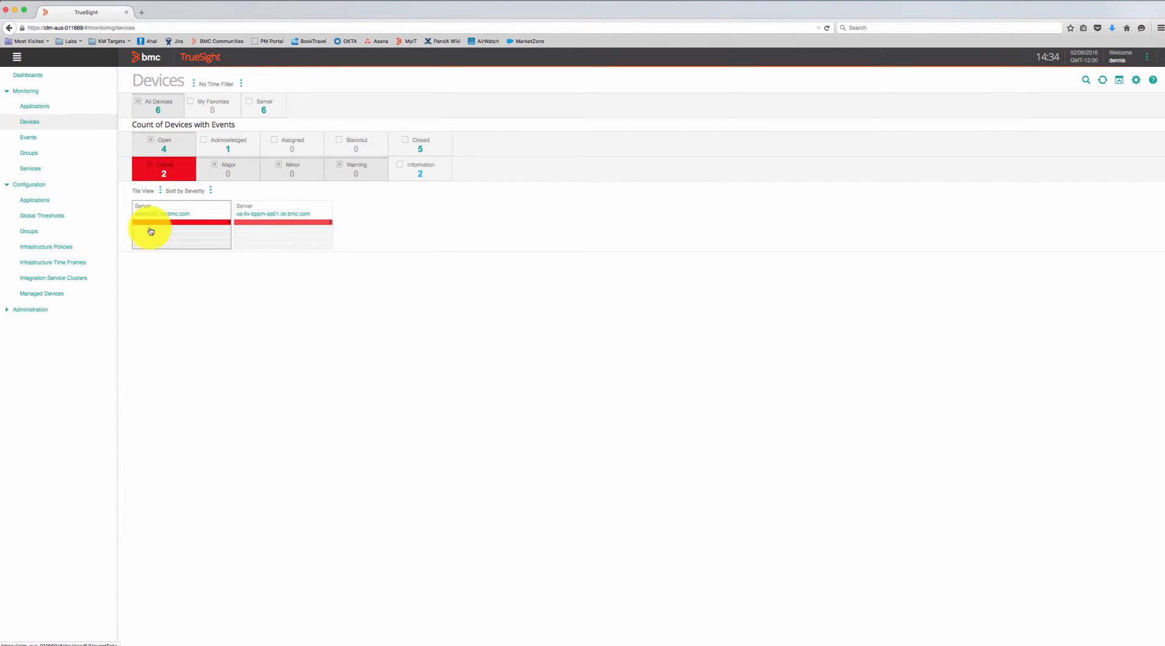
pyautogui.click(156, 217)
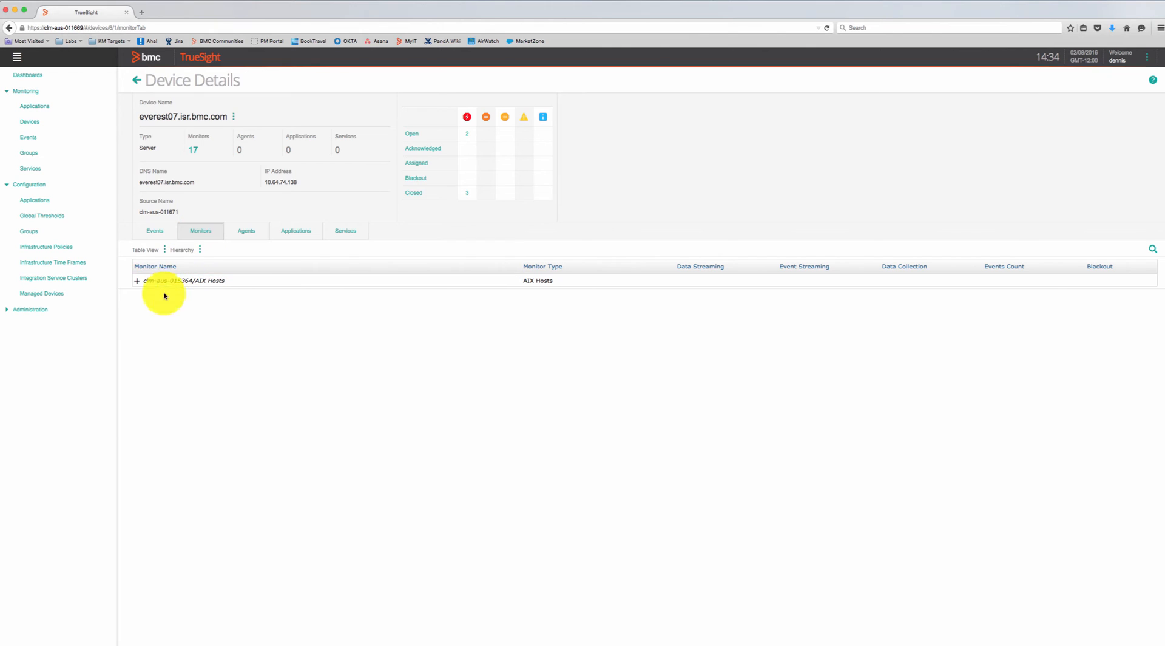
pyautogui.click(137, 281)
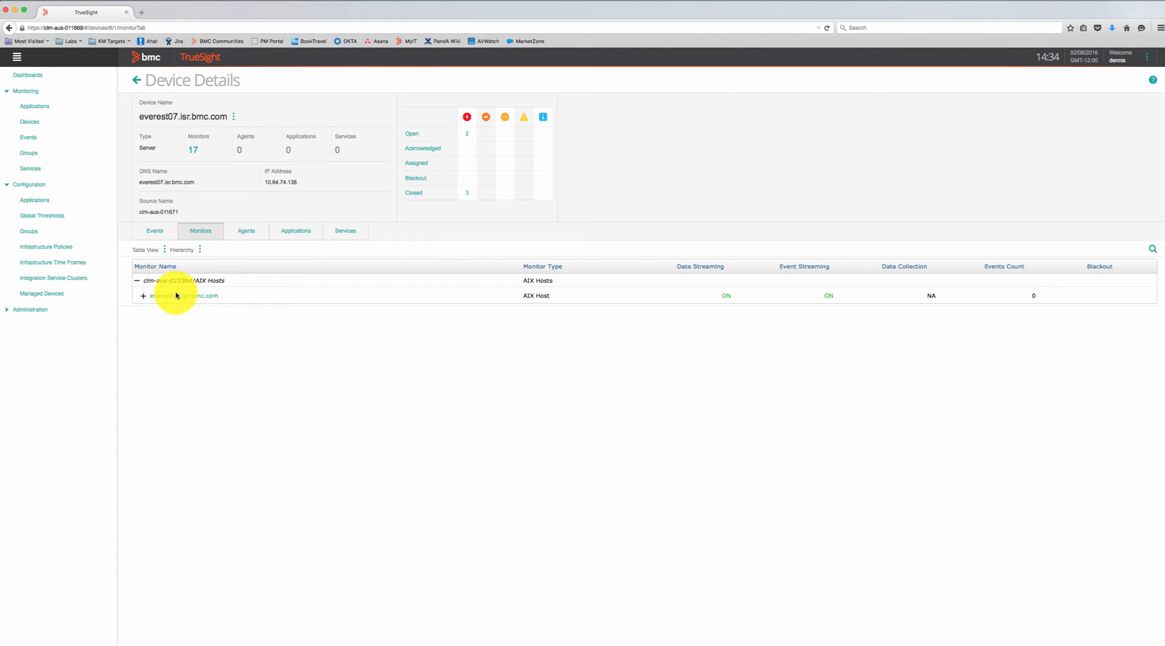
pyautogui.click(144, 297)
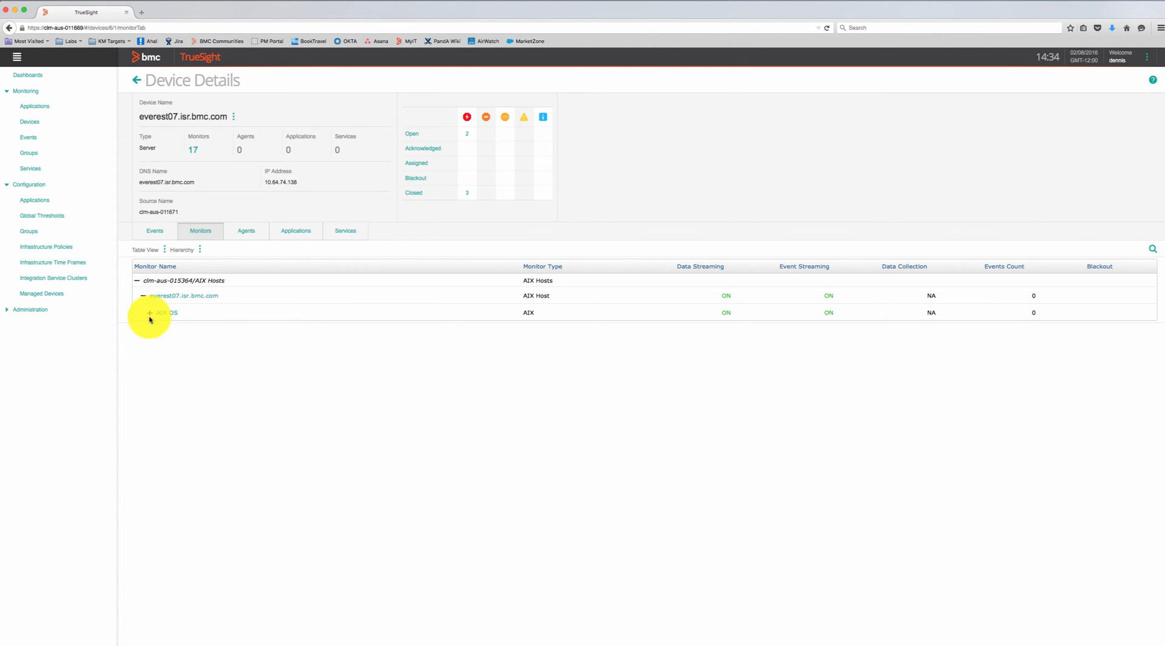
pyautogui.click(149, 313)
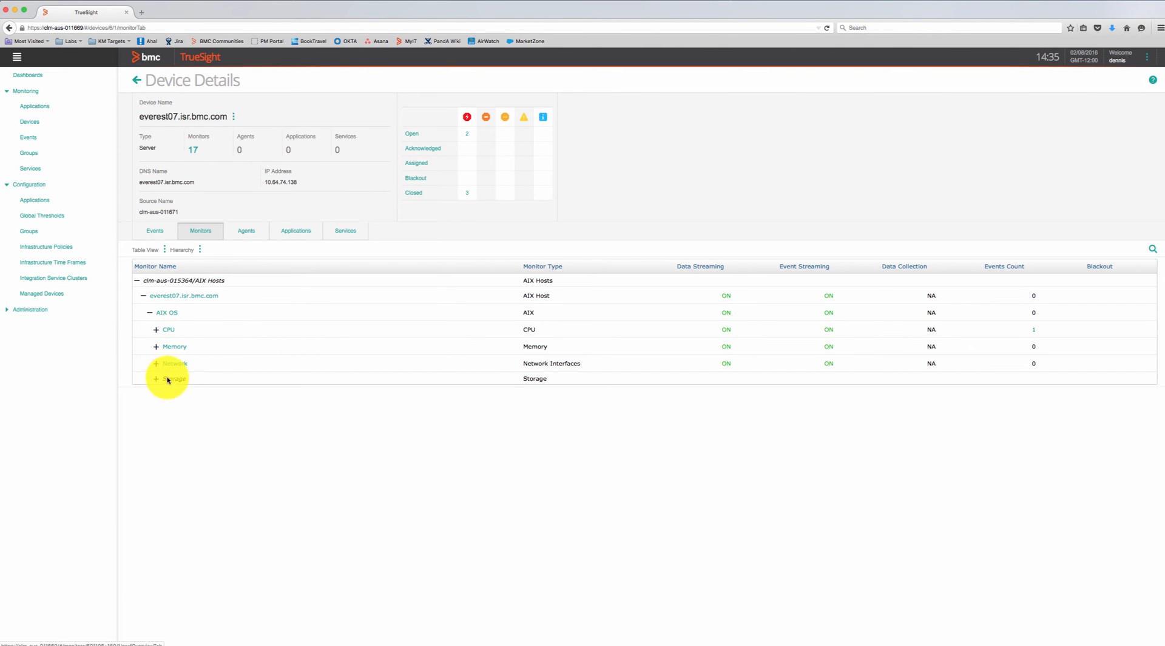
# Step: Expand the CPU monitor's processors and view the performance overview of CPU0
pyautogui.click(156, 329)
pyautogui.click(162, 347)
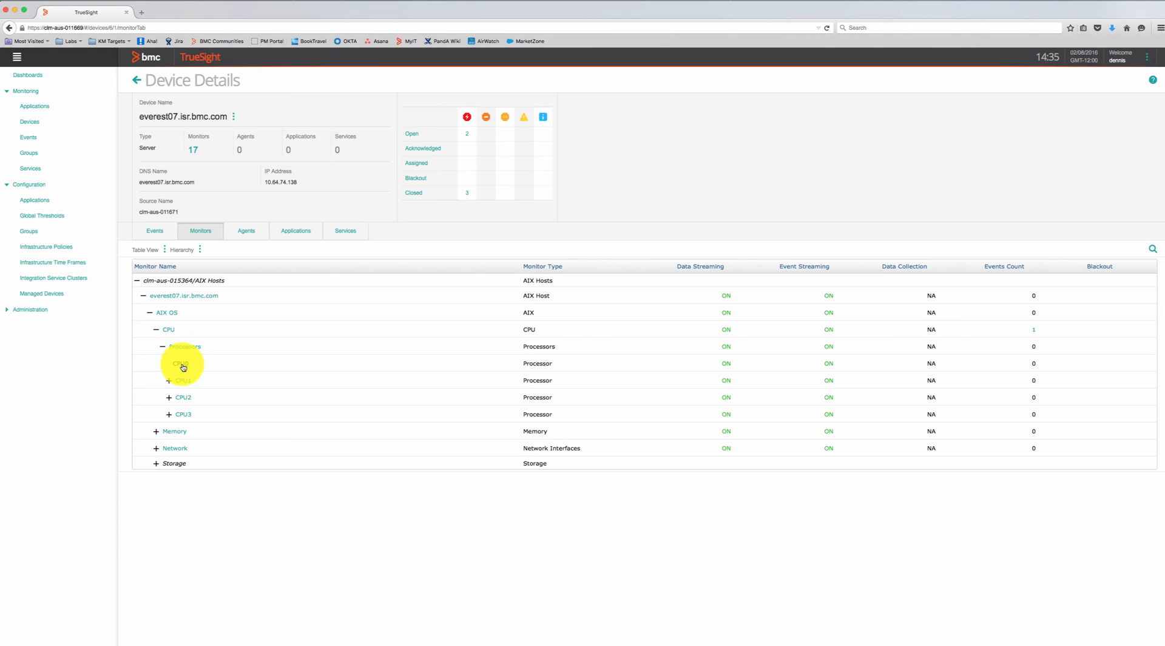
pyautogui.click(182, 365)
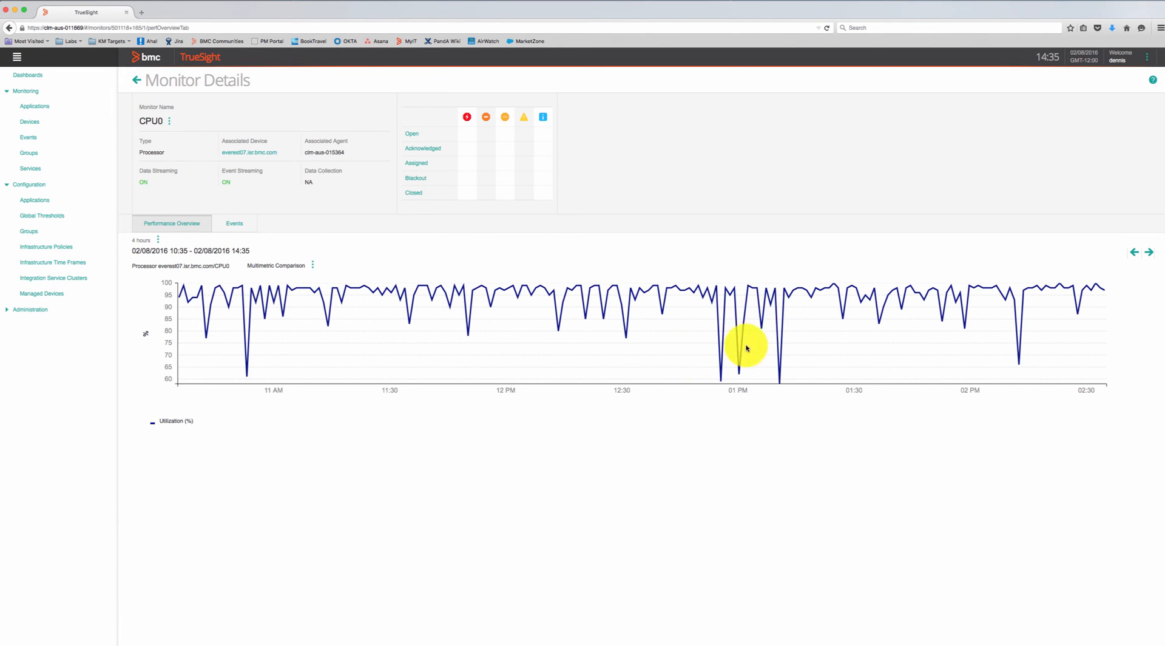